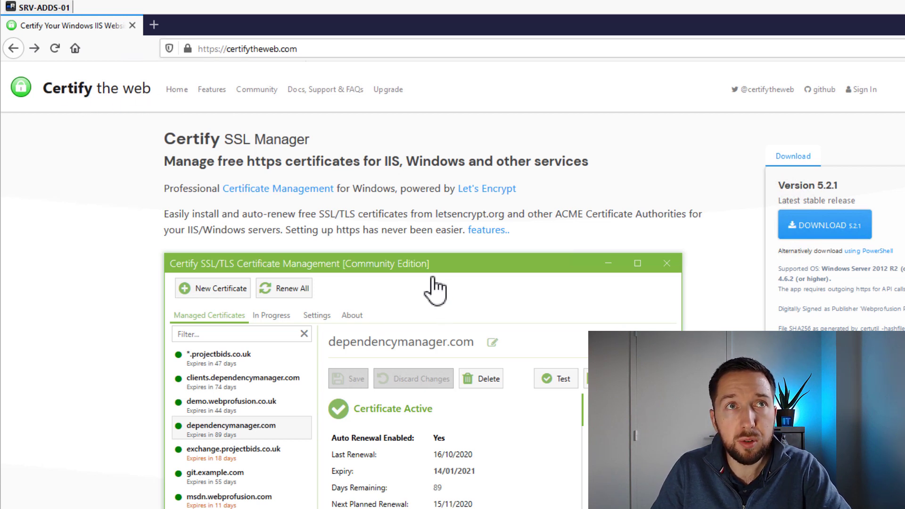
Download the Certify SSL Manager 5.2.1 installer from certifytheweb.com
{"action": "left_click", "coordinate": [843, 232]}
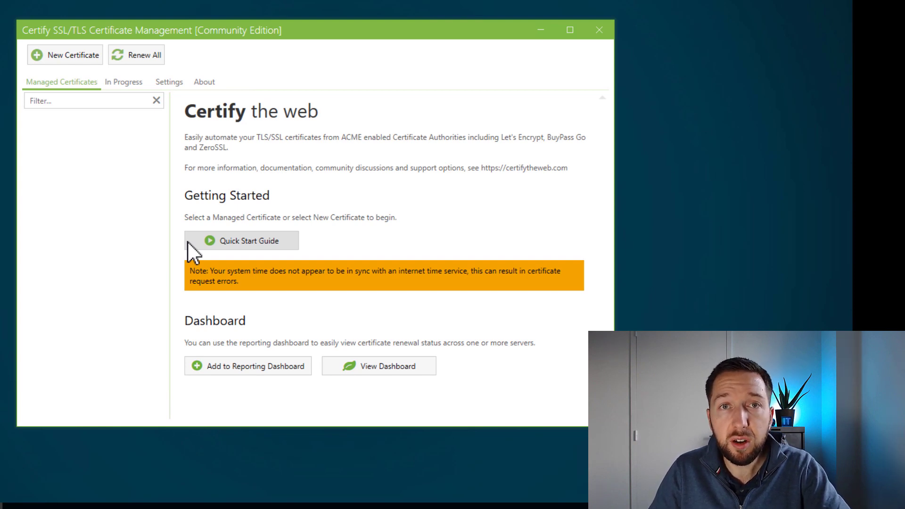
Register a new Let's Encrypt contact with the contact's e-mail address, agreeing to the certificate authority's terms
{"action": "left_click", "coordinate": [88, 58]}
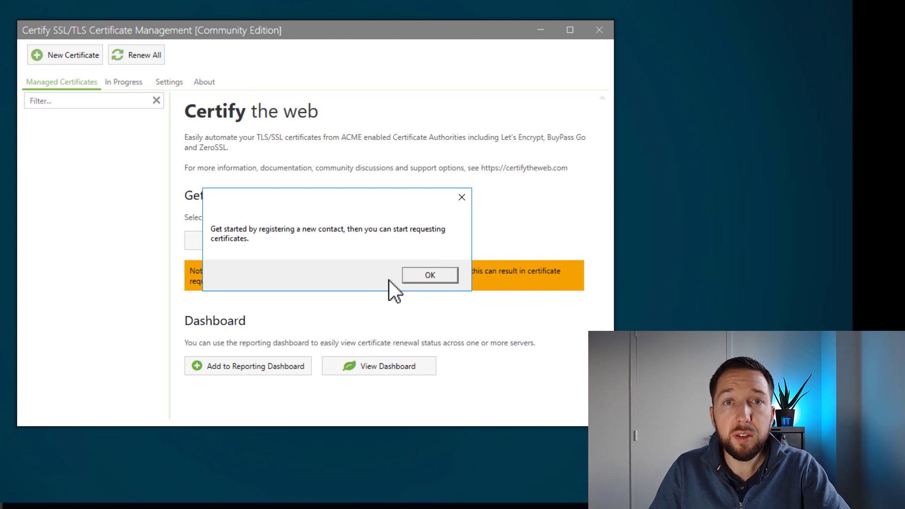
{"action": "left_click", "coordinate": [427, 276]}
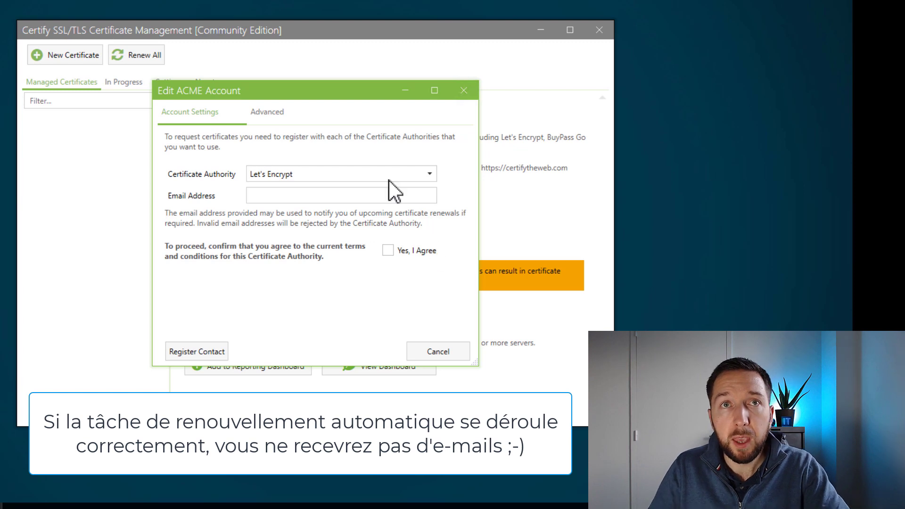
{"action": "left_click", "coordinate": [303, 178]}
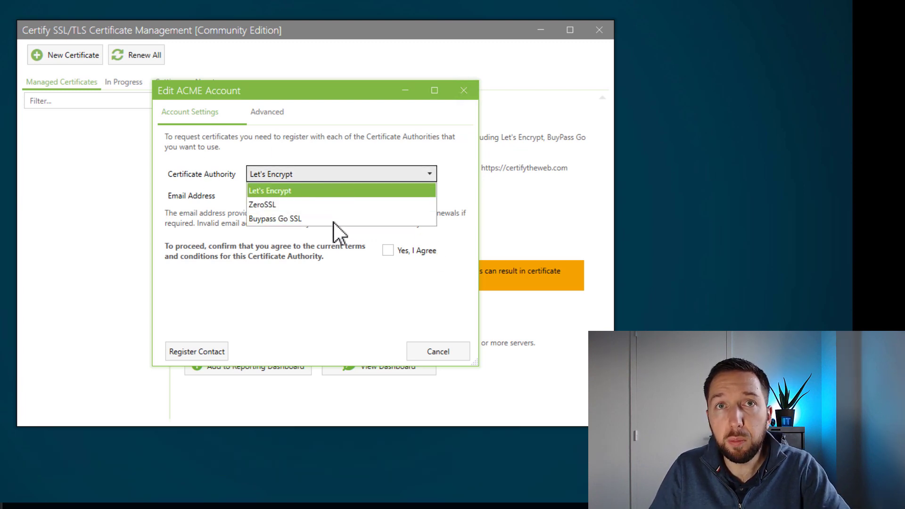
{"action": "left_click", "coordinate": [214, 178]}
{"action": "left_click", "coordinate": [282, 198]}
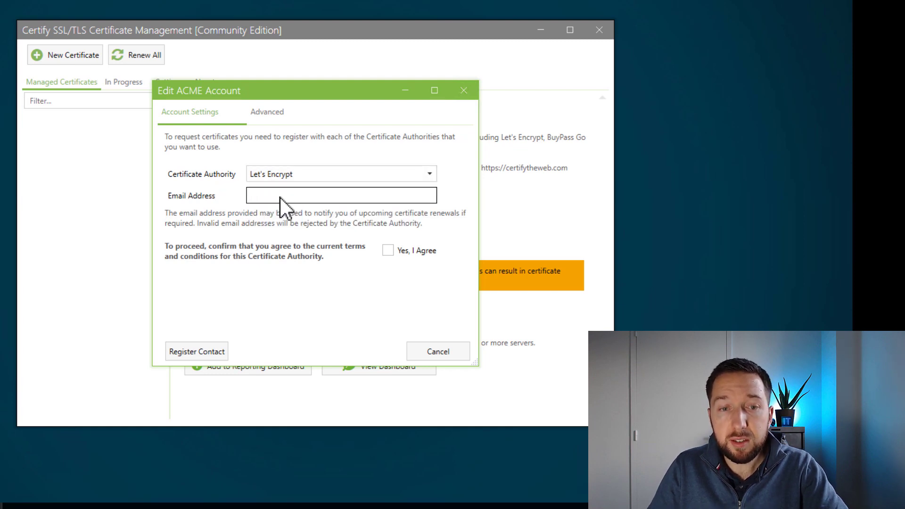
{"action": "type", "text": "..."}
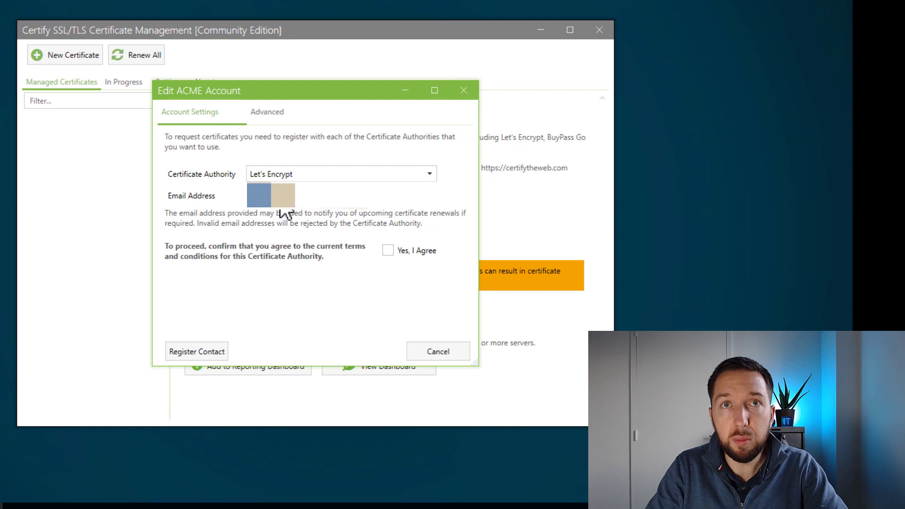
{"action": "type", "text": "..."}
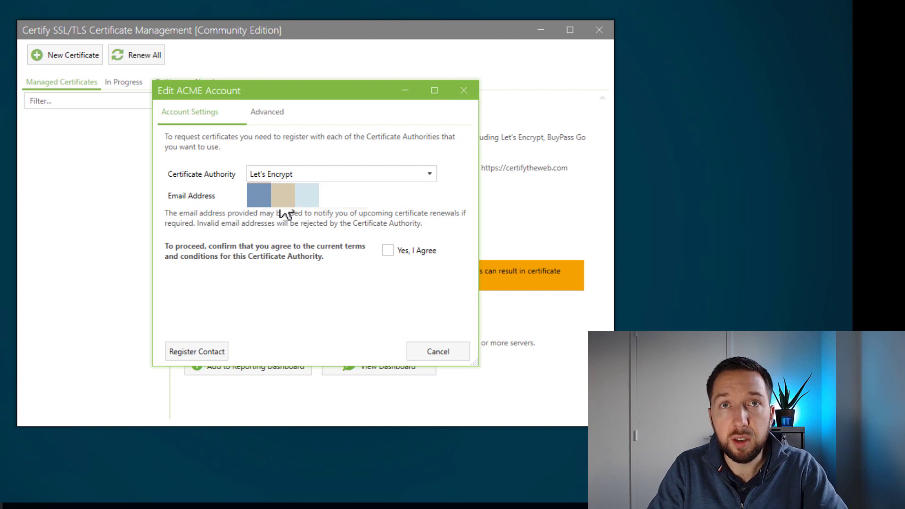
{"action": "type", "text": "..."}
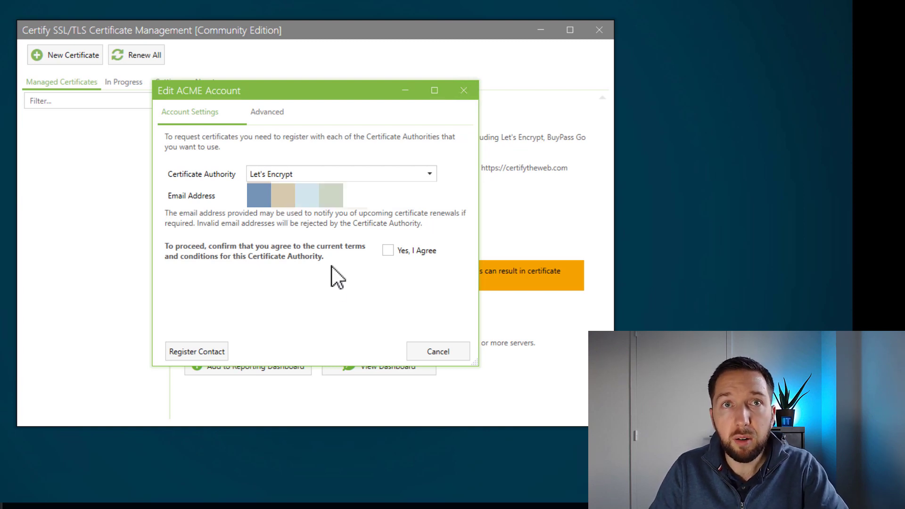
{"action": "left_click", "coordinate": [388, 252]}
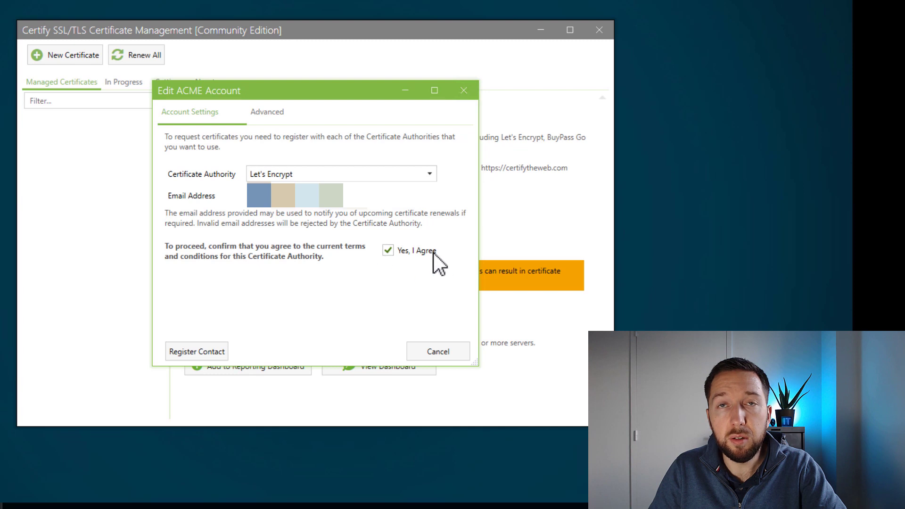
{"action": "left_click", "coordinate": [208, 353]}
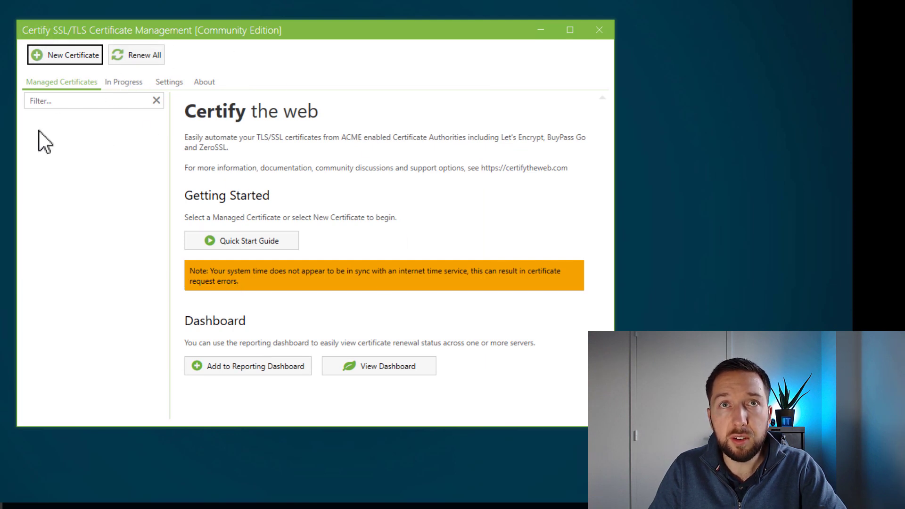
Create a new managed certificate for the IIS site Web, covering the domain web.it-connect.tech
{"action": "left_click", "coordinate": [62, 55]}
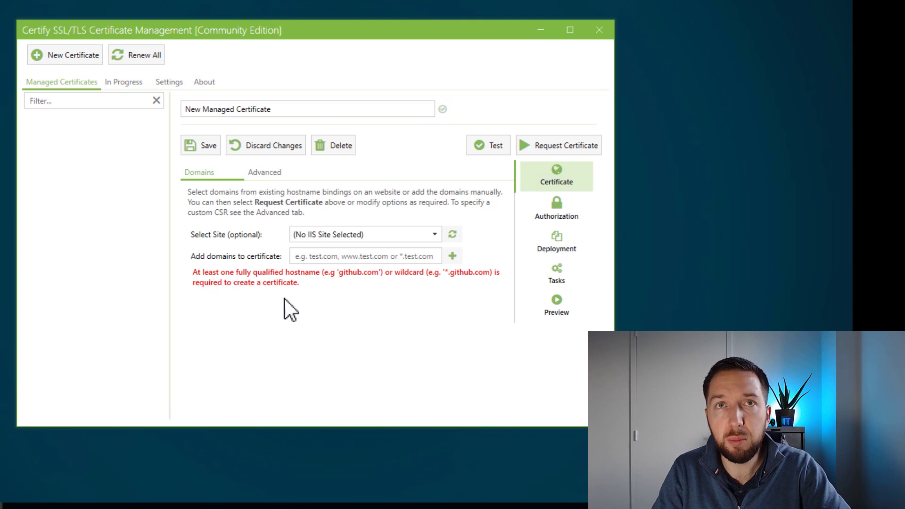
{"action": "left_click", "coordinate": [395, 238]}
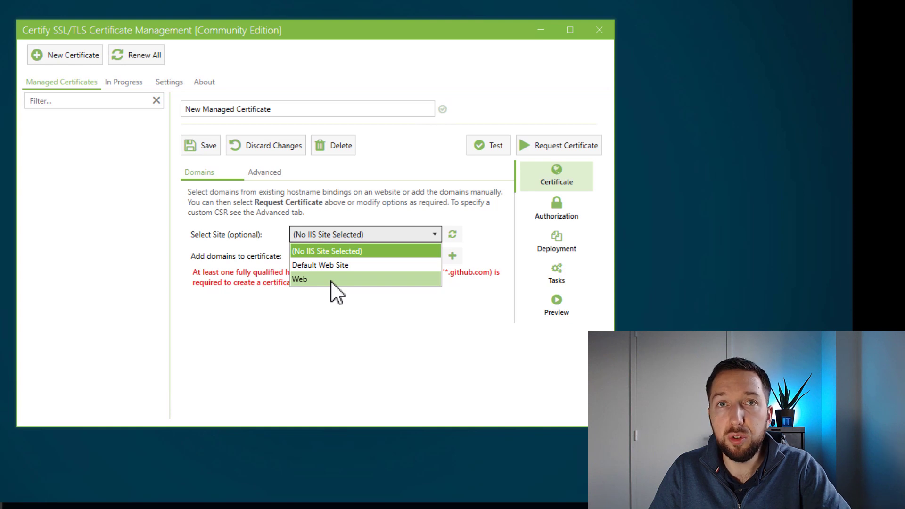
{"action": "left_click", "coordinate": [303, 281]}
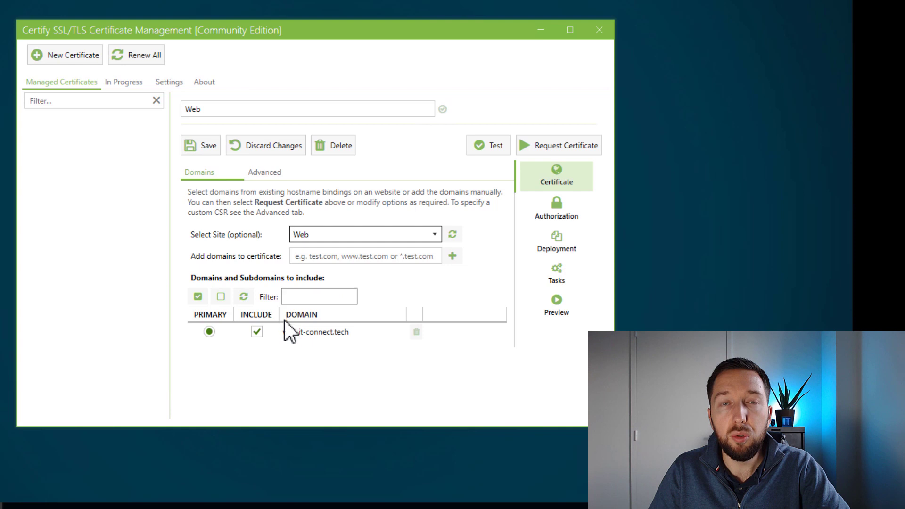
{"action": "left_click", "coordinate": [290, 332]}
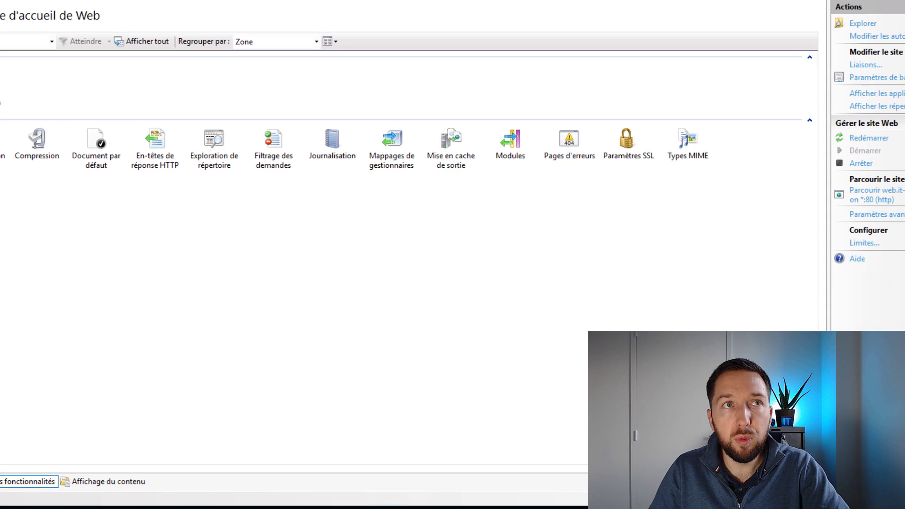
In IIS Manager, examine the Web site's bindings with the full host name readable, and close them
{"action": "right_click", "coordinate": [19, 139]}
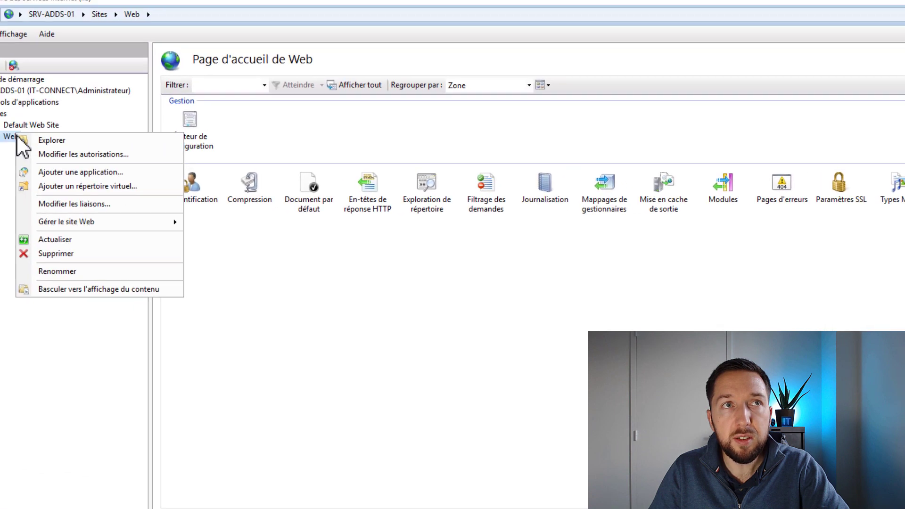
{"action": "left_click", "coordinate": [157, 215]}
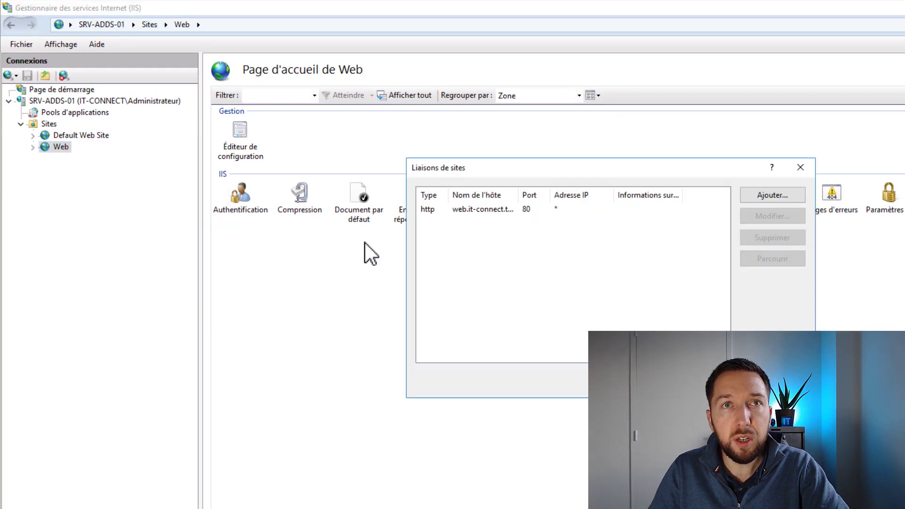
{"action": "left_click_drag", "start_coordinate": [520, 193], "coordinate": [563, 195]}
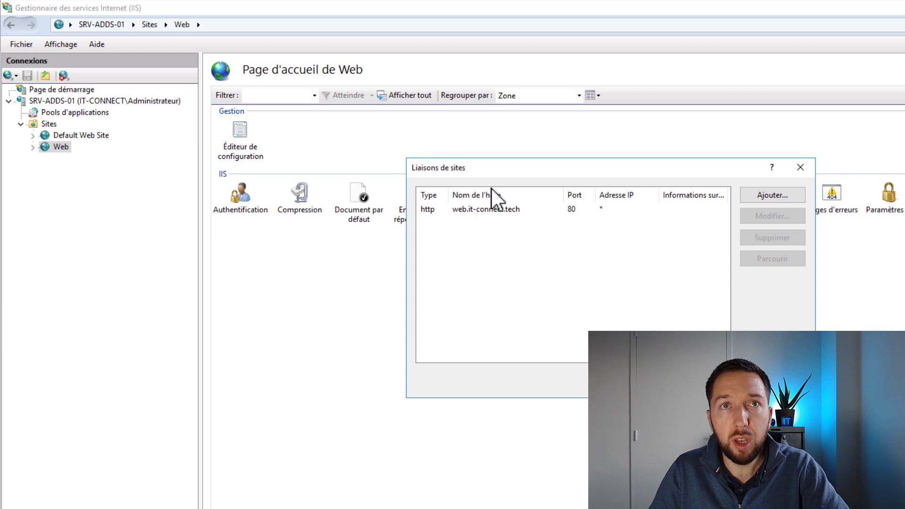
{"action": "left_click", "coordinate": [792, 166]}
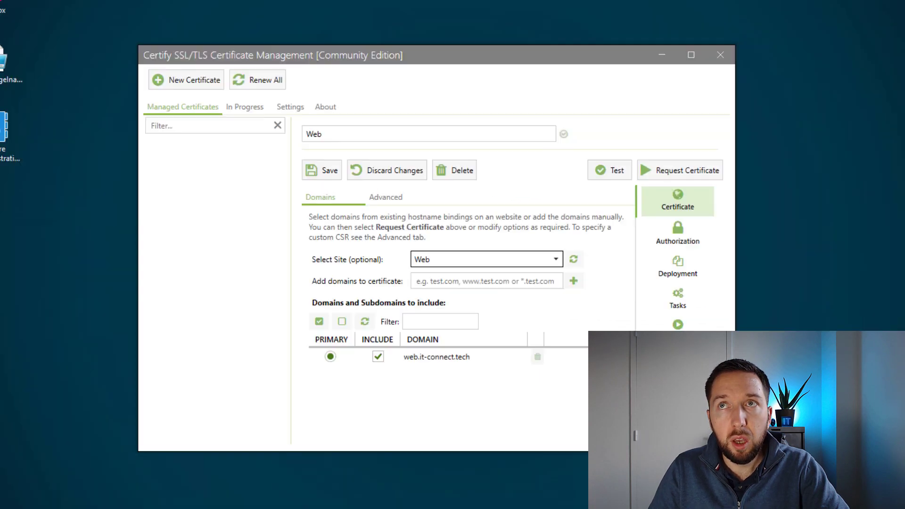
Back in Certify, test the Web certificate configuration for web.it-connect.tech and close the test results
{"action": "left_click", "coordinate": [391, 355]}
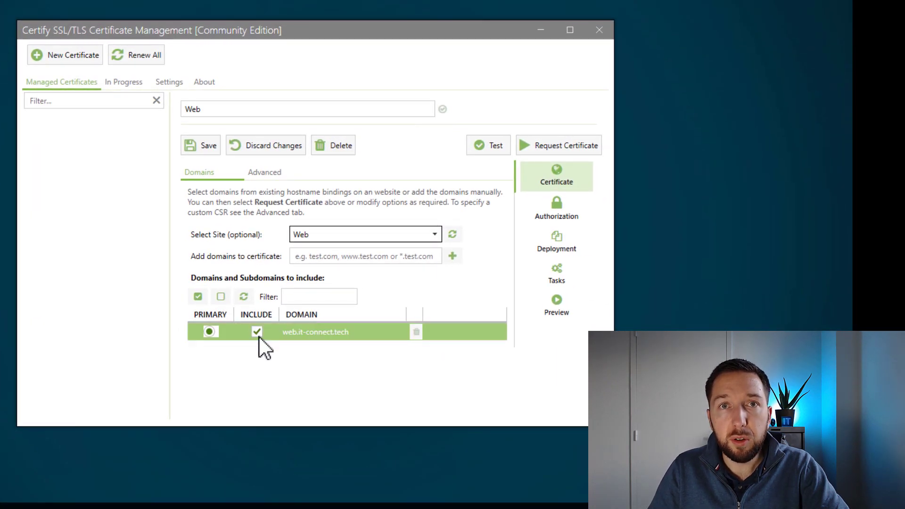
{"action": "left_click", "coordinate": [476, 143]}
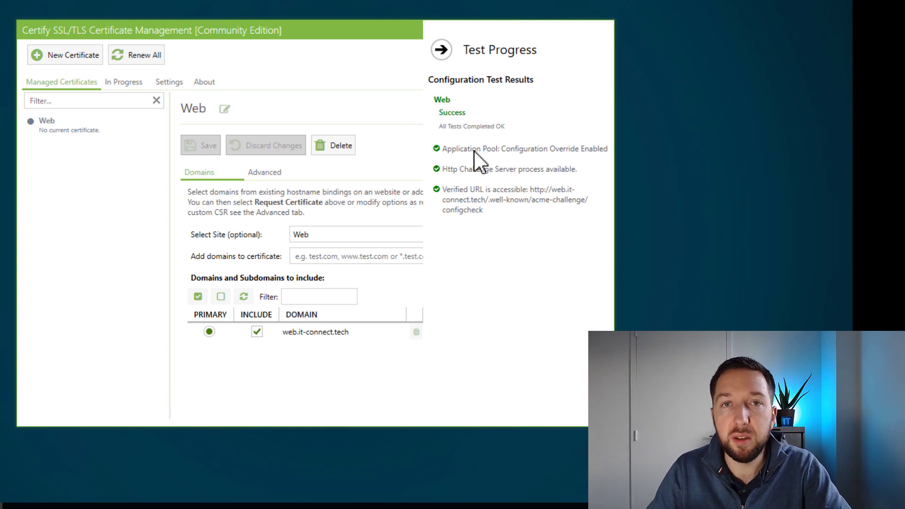
{"action": "left_click", "coordinate": [441, 45]}
Review the Web certificate's advanced general options and request the certificate
{"action": "left_click", "coordinate": [263, 168]}
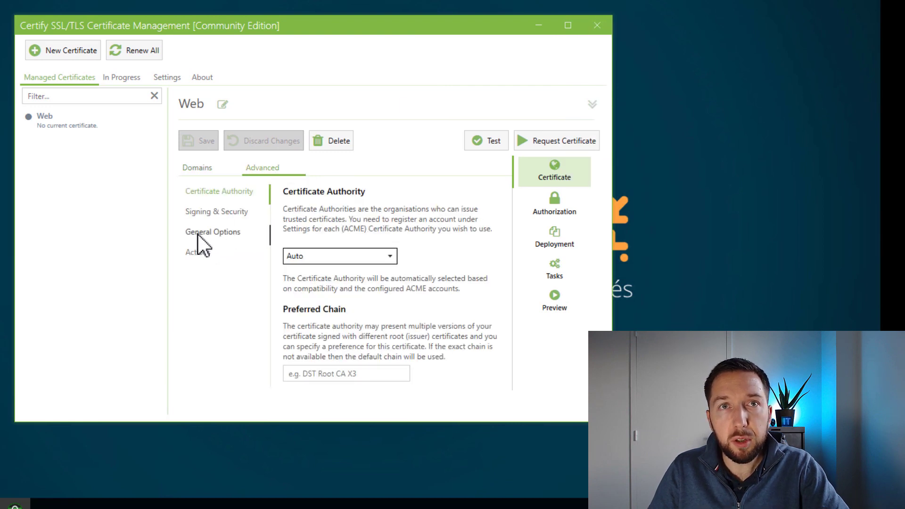
{"action": "left_click", "coordinate": [214, 232]}
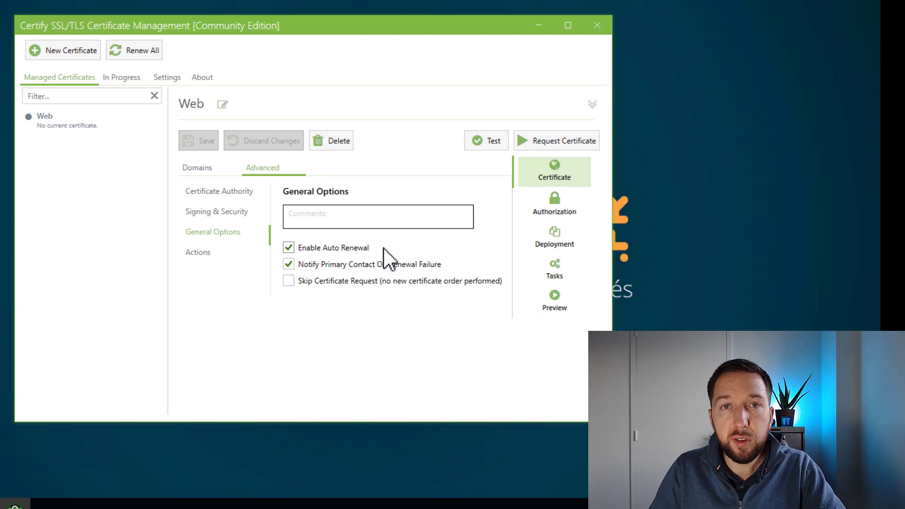
{"action": "left_click", "coordinate": [584, 143]}
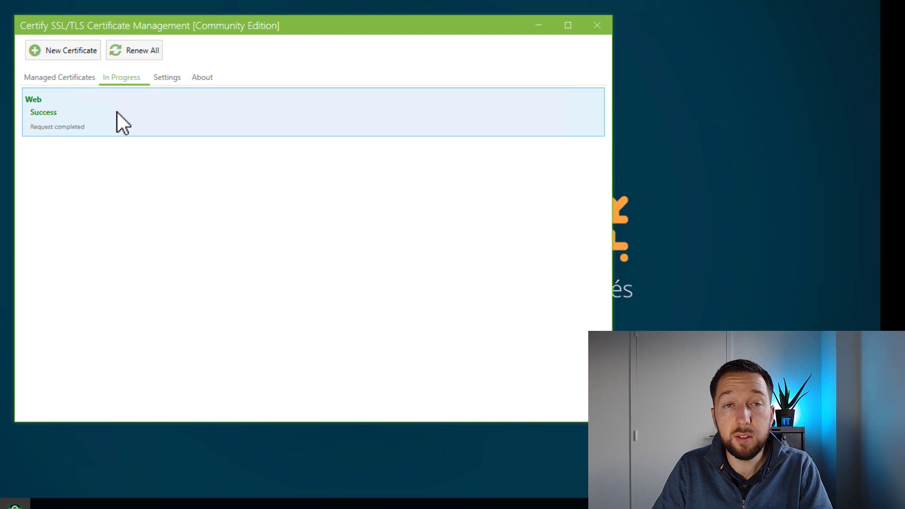
Check the Web certificate's status and planned renewal, along with the global renewal settings
{"action": "left_click", "coordinate": [45, 78]}
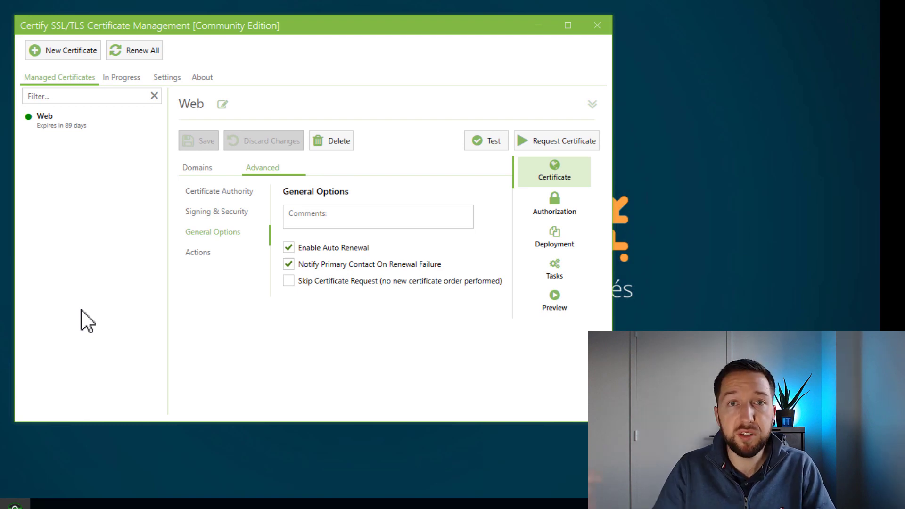
{"action": "left_click", "coordinate": [99, 121]}
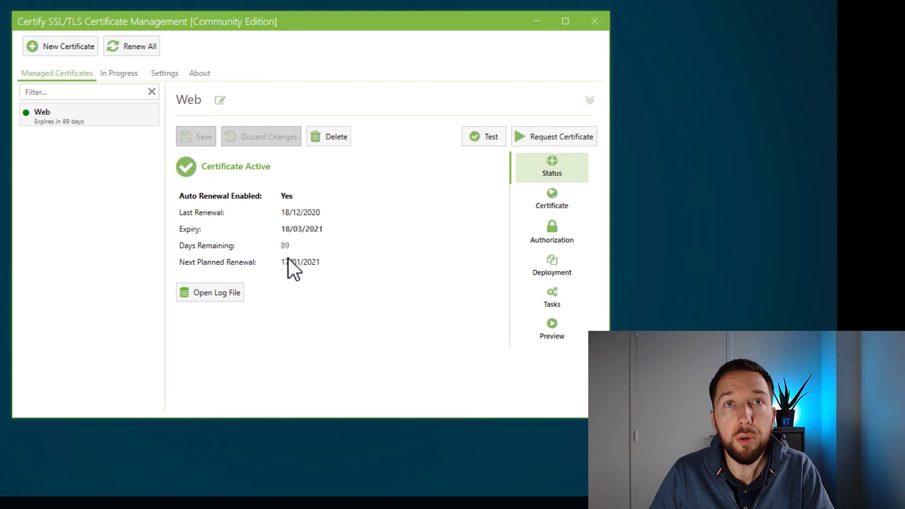
{"action": "left_click", "coordinate": [165, 74]}
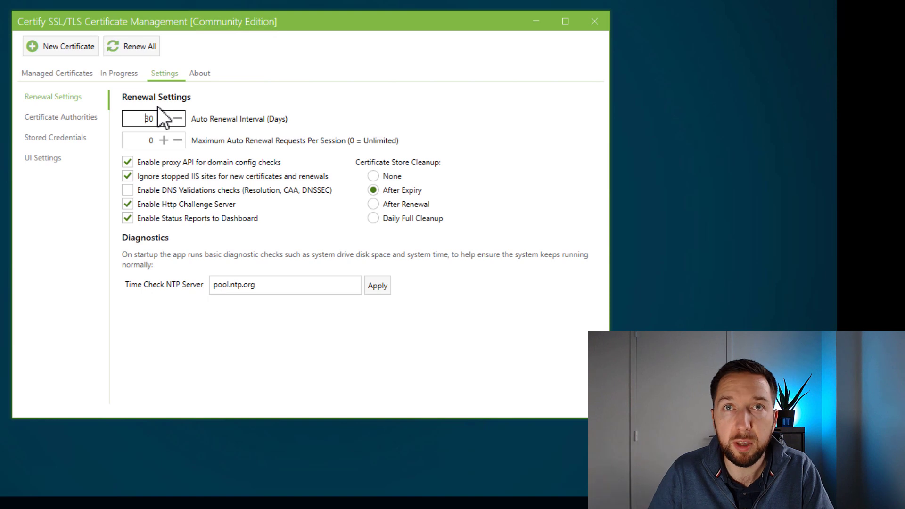
{"action": "left_click", "coordinate": [57, 75]}
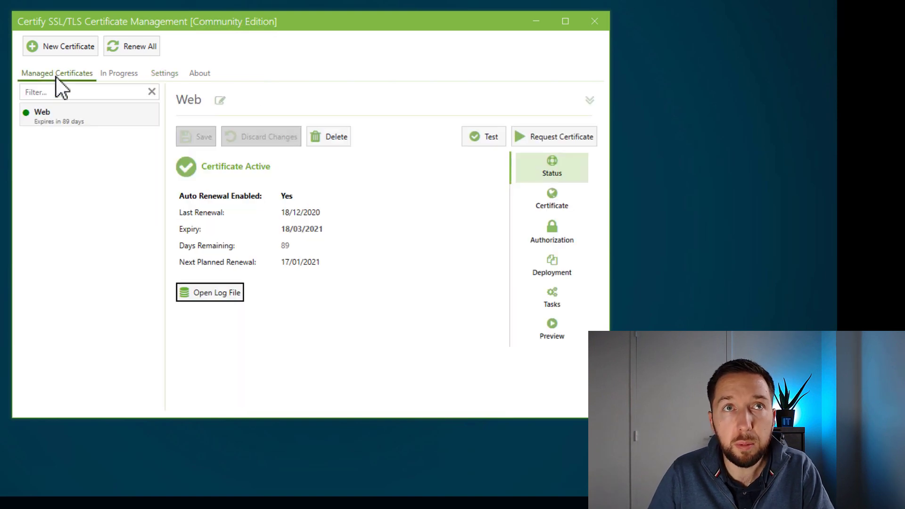
Look at the online reporting dashboard and at the upgrade information on the Certify the Web site
{"action": "left_click", "coordinate": [591, 101]}
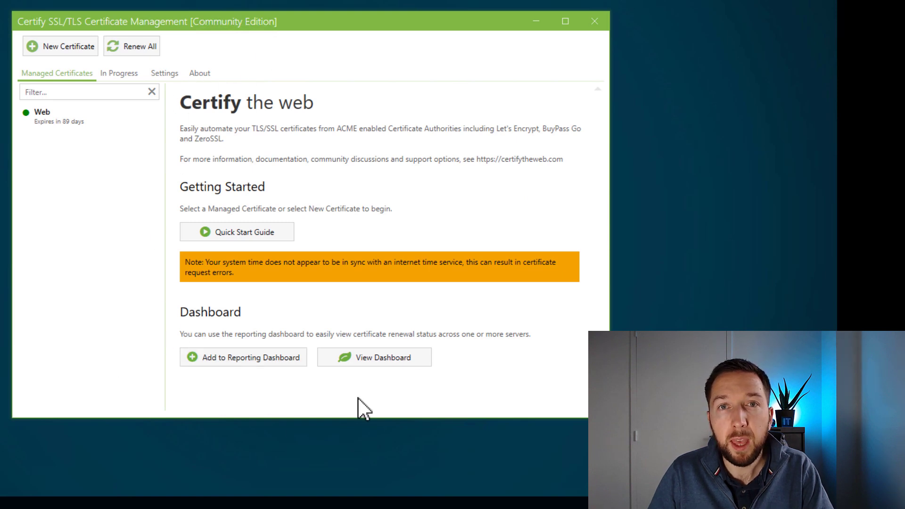
{"action": "left_click", "coordinate": [388, 361]}
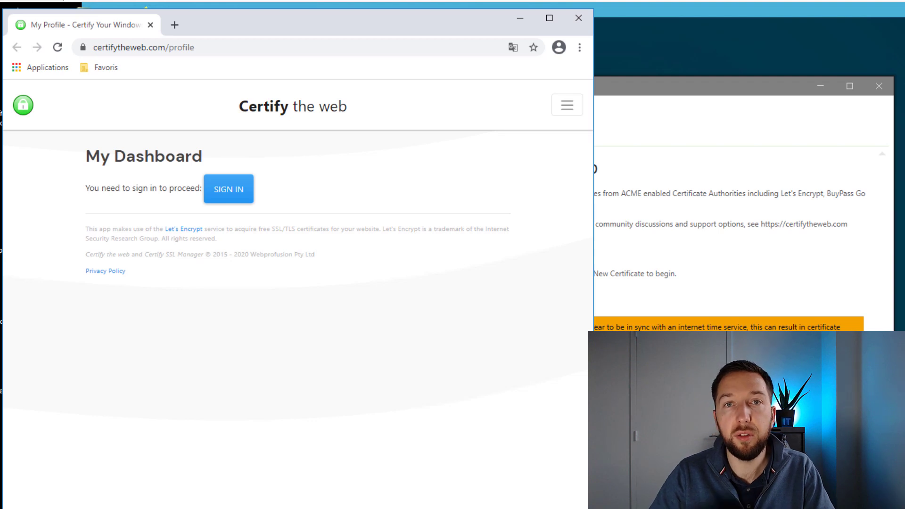
{"action": "left_click", "coordinate": [278, 101]}
{"action": "left_click", "coordinate": [550, 17]}
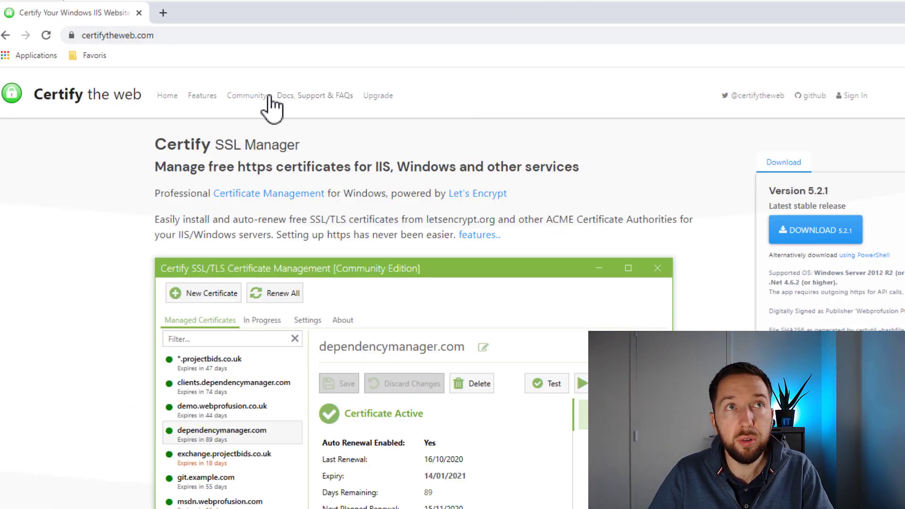
{"action": "left_click", "coordinate": [385, 97]}
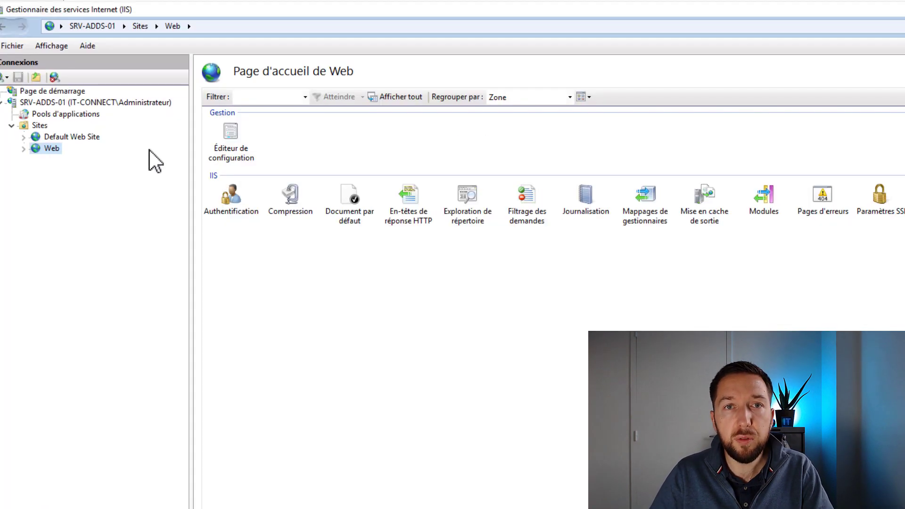
In IIS Manager, open the Web site's https binding on port 443 to inspect its assigned SSL certificate
{"action": "right_click", "coordinate": [52, 147]}
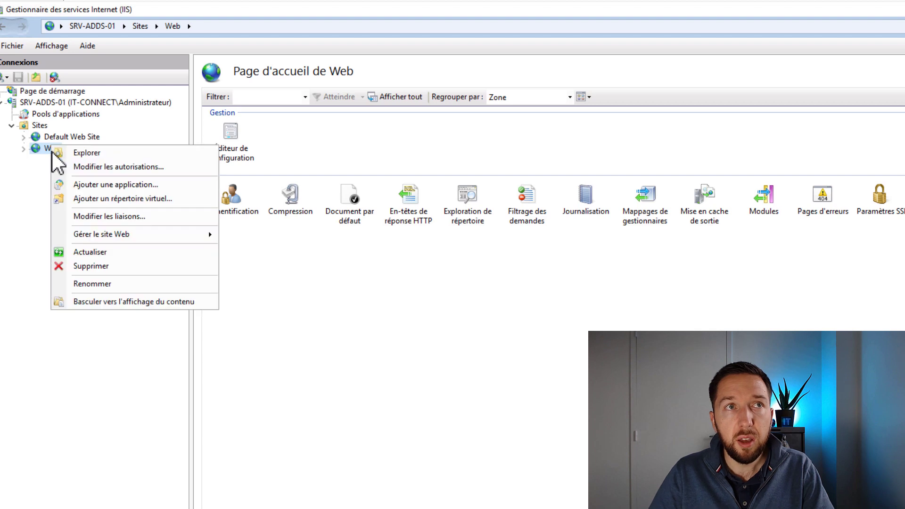
{"action": "left_click", "coordinate": [130, 218]}
{"action": "left_click", "coordinate": [478, 224]}
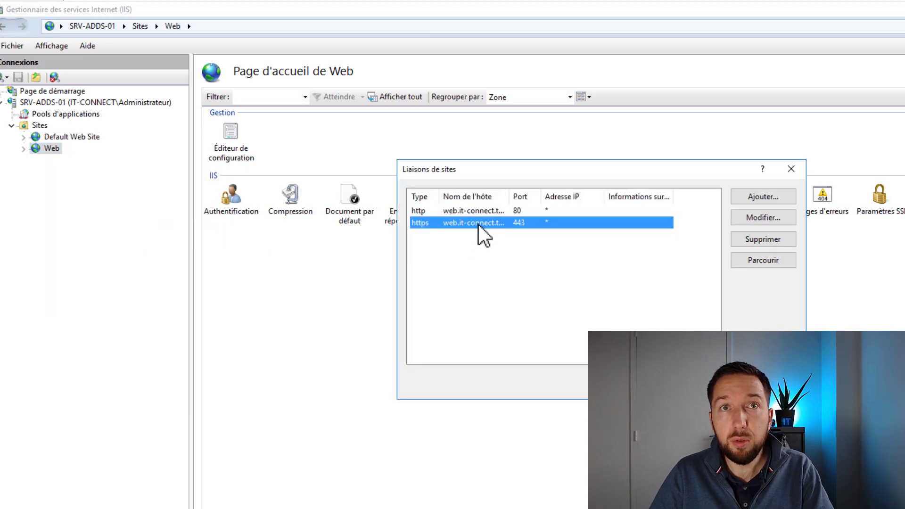
{"action": "left_click_drag", "start_coordinate": [514, 196], "coordinate": [582, 196]}
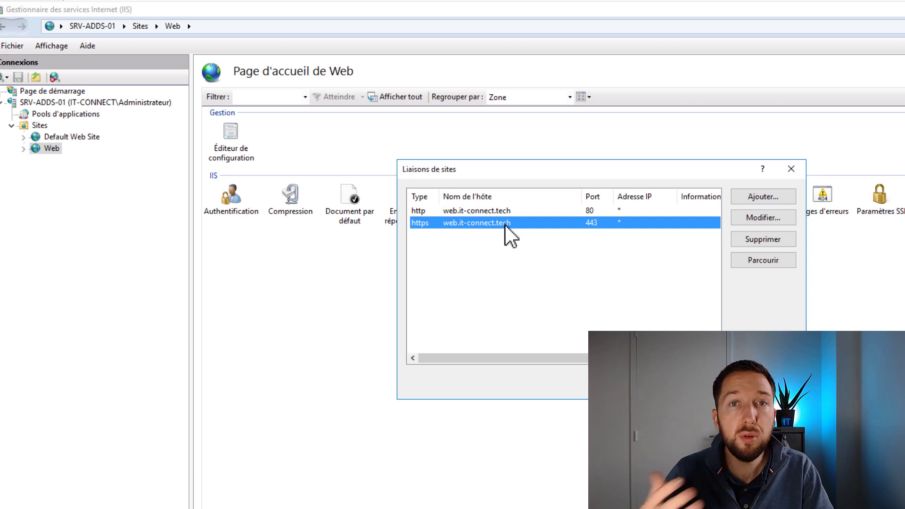
{"action": "left_click", "coordinate": [765, 216]}
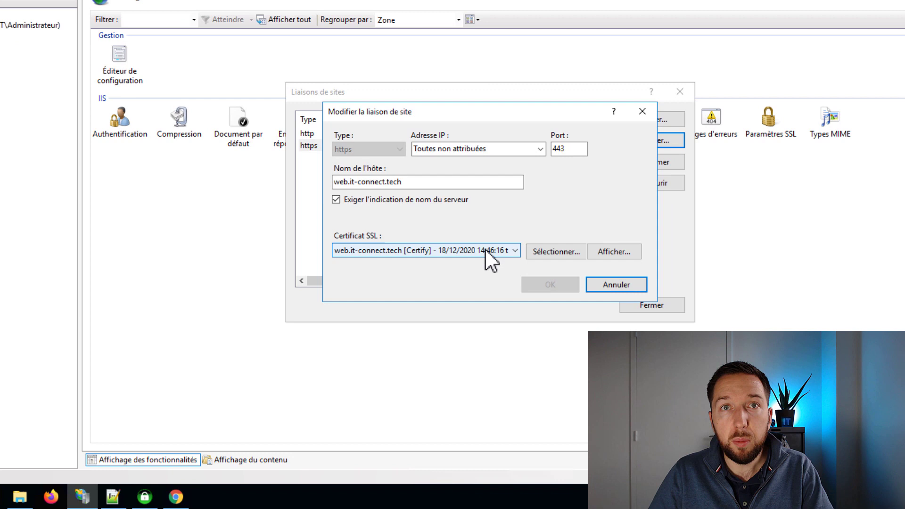
View the SSL certificate assigned to the https binding, examine its validity dates and issuer details, and close the binding windows
{"action": "left_click", "coordinate": [615, 251]}
{"action": "left_click", "coordinate": [414, 341]}
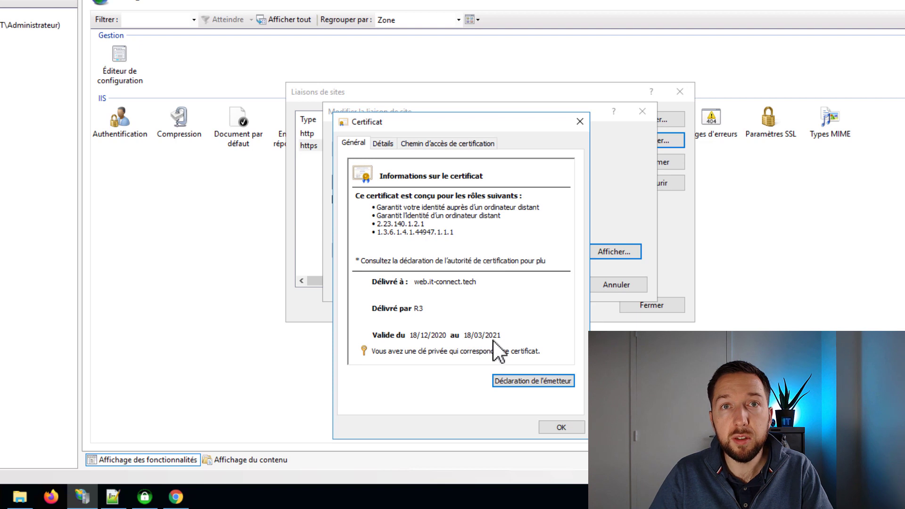
{"action": "left_click", "coordinate": [384, 144]}
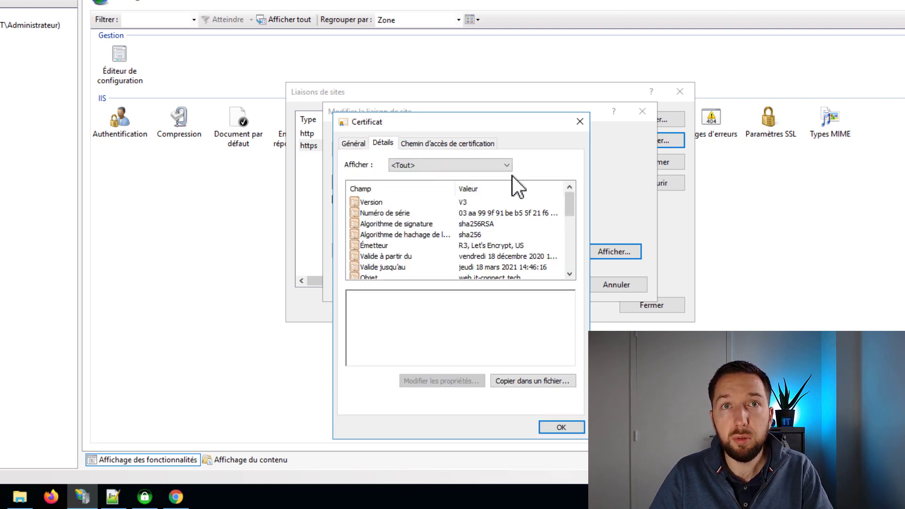
{"action": "left_click", "coordinate": [482, 247]}
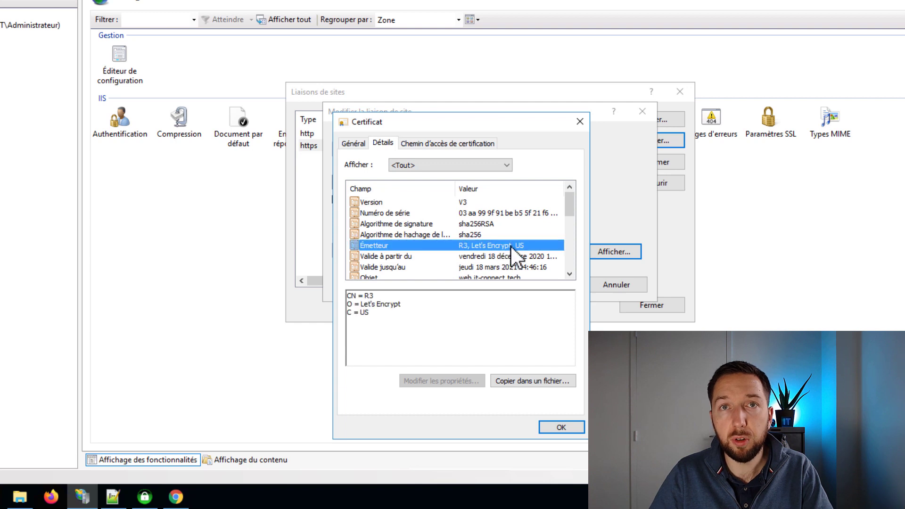
{"action": "left_click", "coordinate": [581, 121]}
{"action": "left_click", "coordinate": [642, 112]}
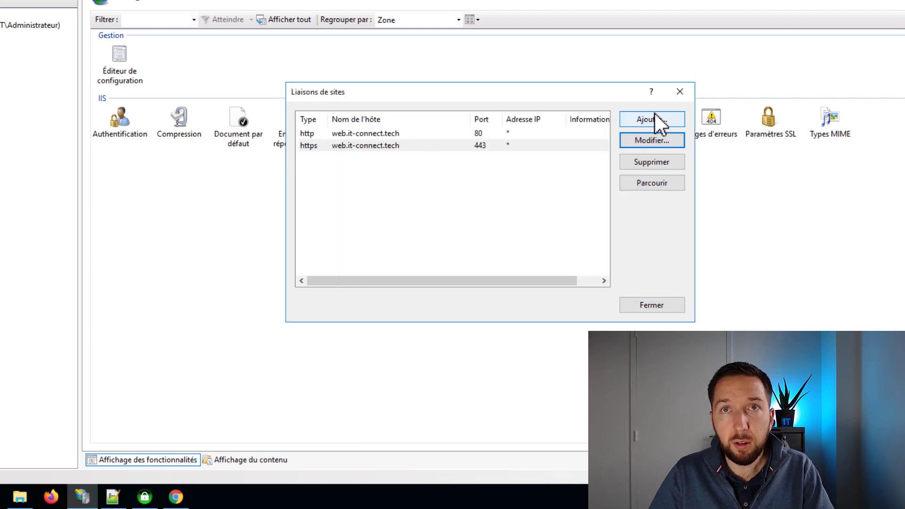
{"action": "left_click", "coordinate": [680, 91]}
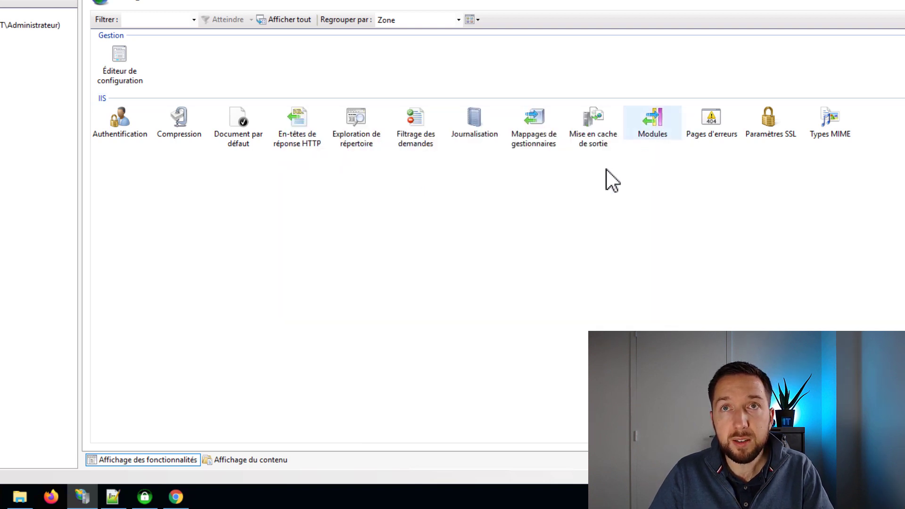
{"action": "left_click", "coordinate": [173, 504]}
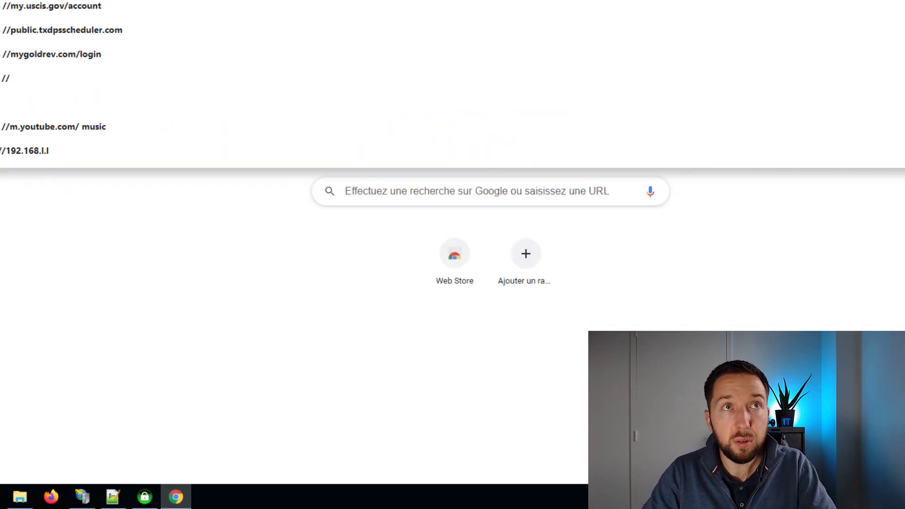
{"action": "key", "text": "BackSpace"}
{"action": "type", "text": "eb.it"}
{"action": "key", "text": "Return"}
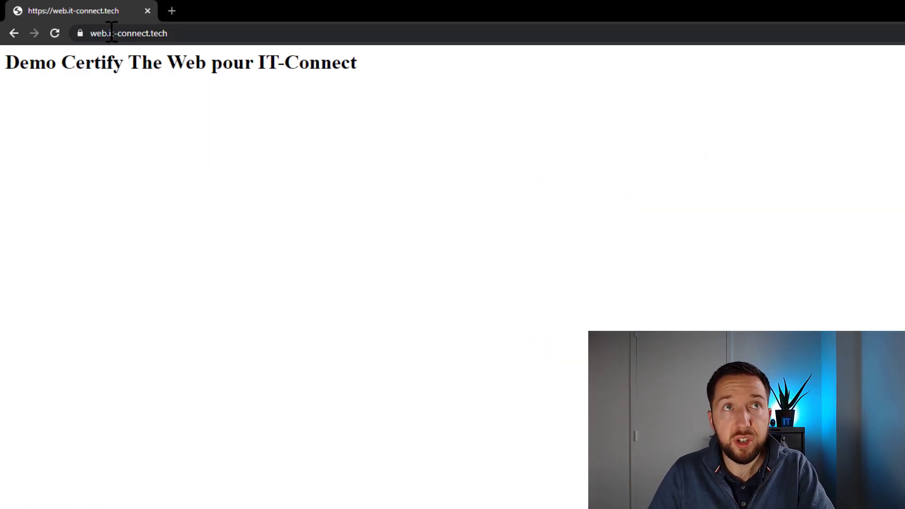
{"action": "left_click", "coordinate": [208, 38]}
{"action": "left_click", "coordinate": [304, 195]}
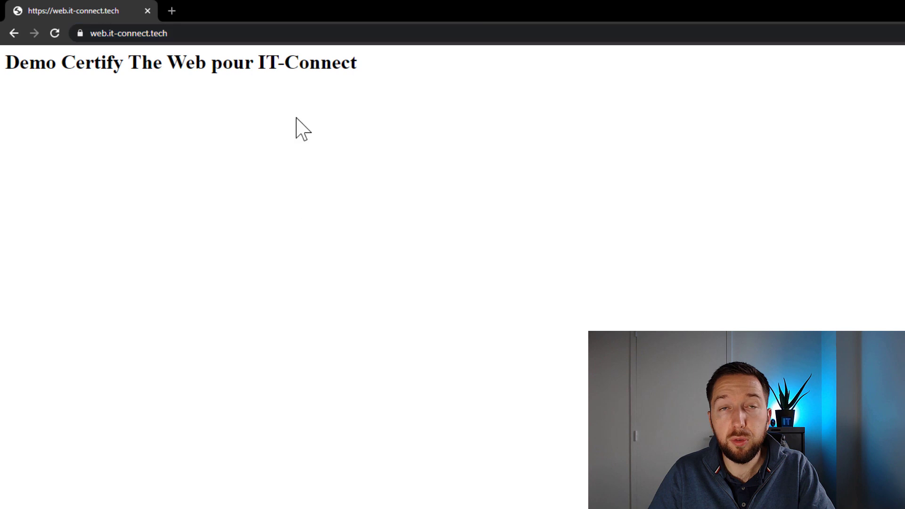
{"action": "left_click_drag", "start_coordinate": [19, 63], "coordinate": [186, 66]}
{"action": "left_click", "coordinate": [416, 78]}
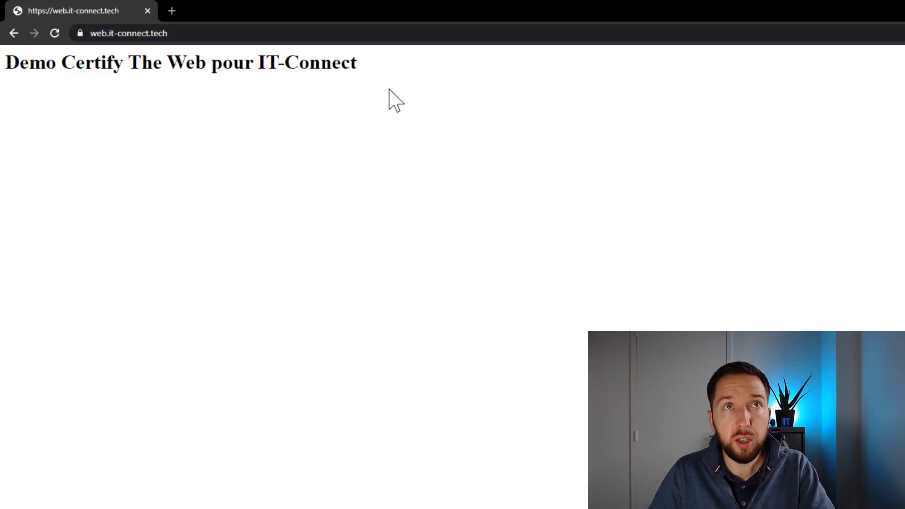
Inspect the site's connection security and its certificate's general information and detail fields from the browser, and close the certificate window
{"action": "left_click", "coordinate": [81, 34]}
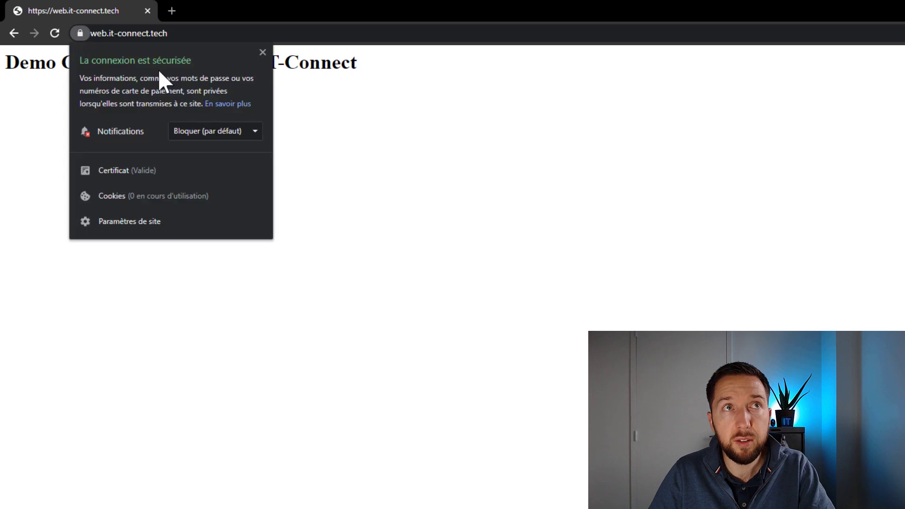
{"action": "left_click", "coordinate": [145, 170]}
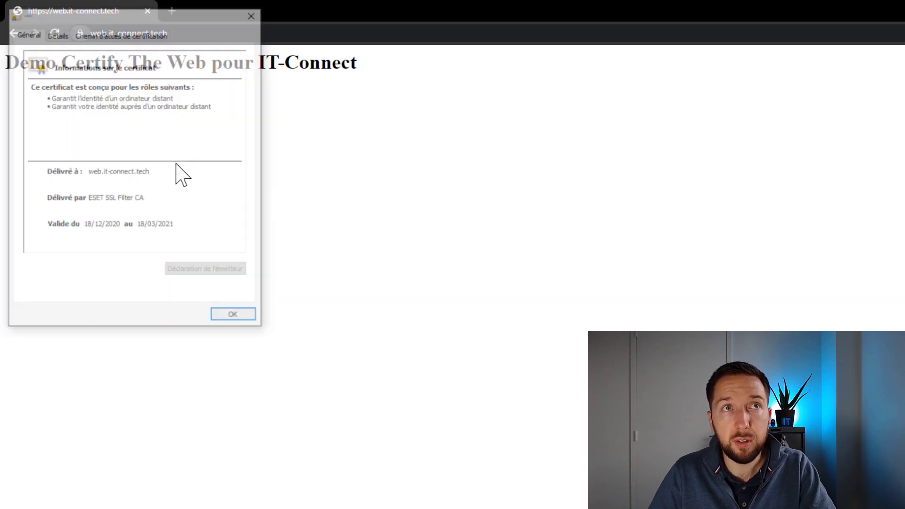
{"action": "left_click", "coordinate": [57, 34]}
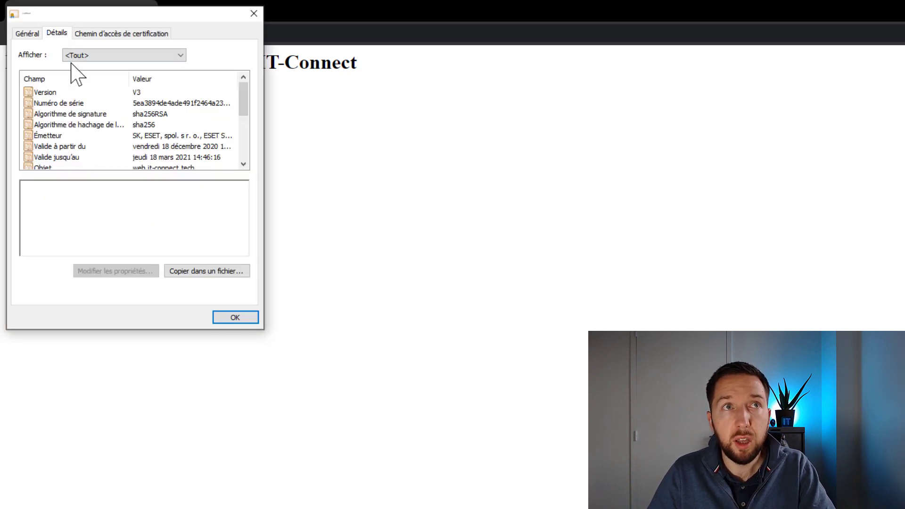
{"action": "left_click_drag", "start_coordinate": [244, 102], "coordinate": [187, 153]}
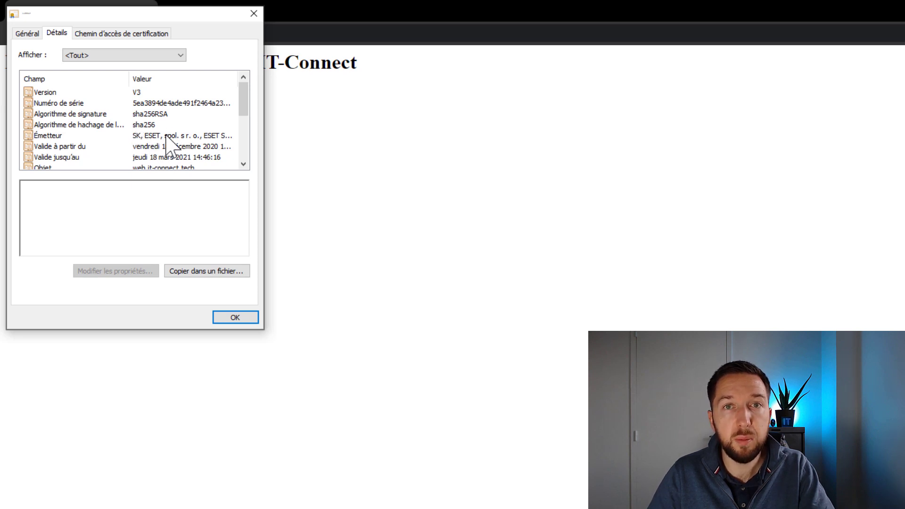
{"action": "left_click", "coordinate": [259, 14]}
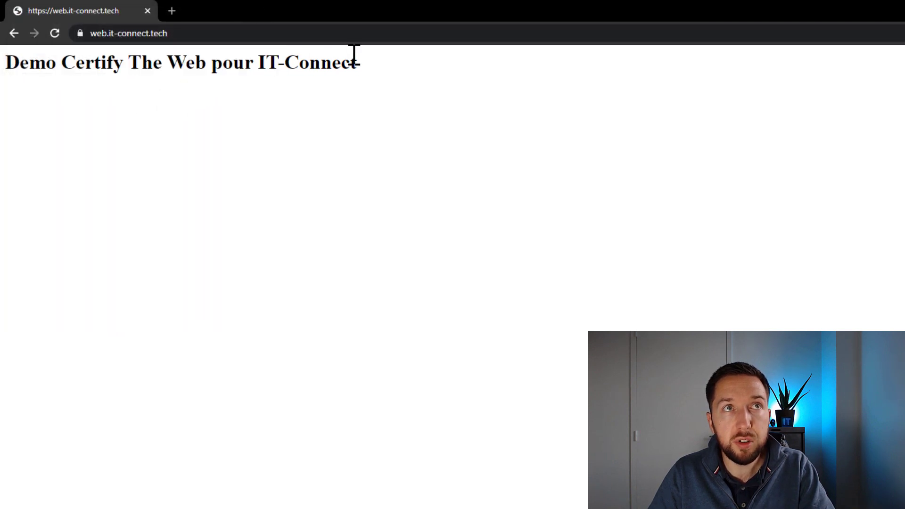